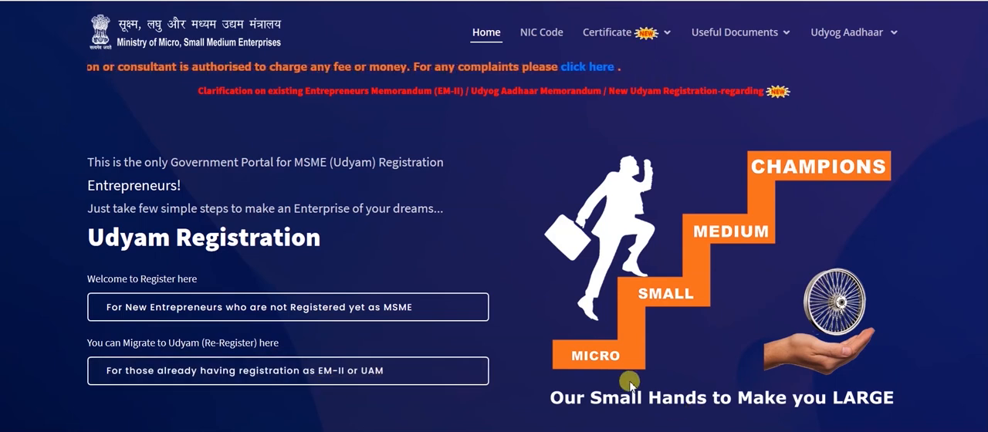
Review the enterprise classification criteria and the re-registration form for existing EM-II or UAM holders, and return to the home page
{"action": "scroll", "coordinate": [629, 386], "scroll_direction": "down", "scroll_amount": 2}
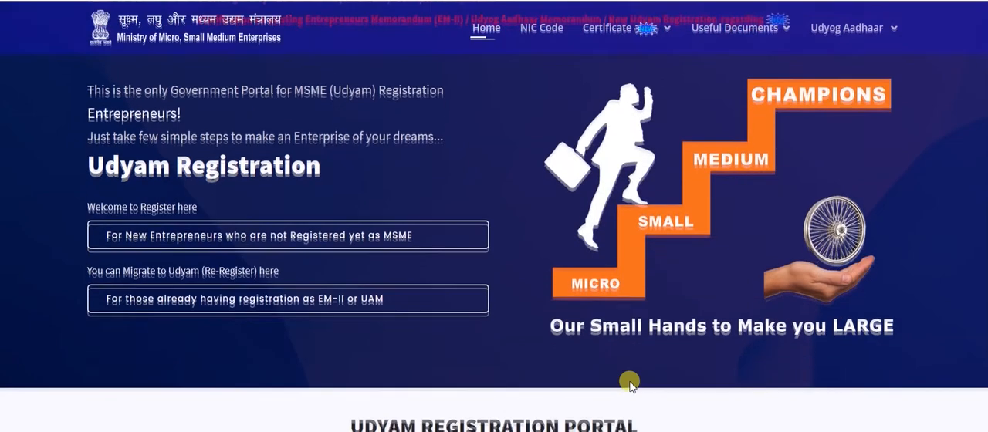
{"action": "scroll", "coordinate": [629, 386], "scroll_direction": "down", "scroll_amount": 3}
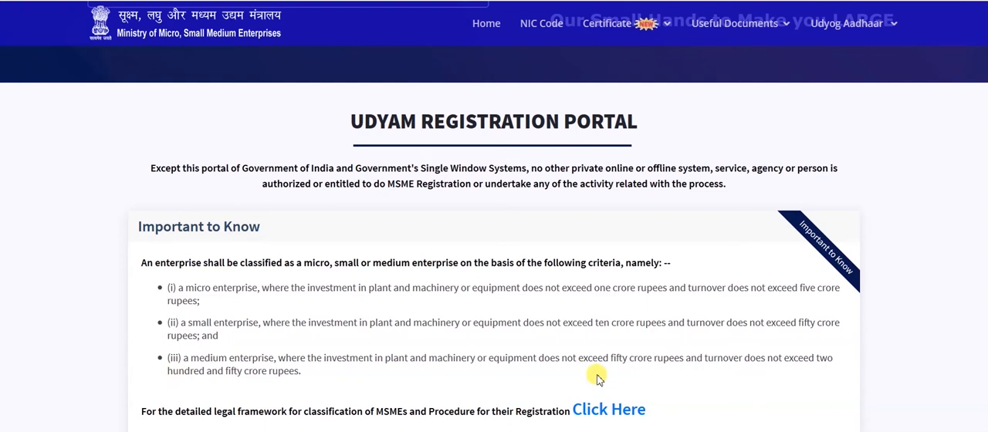
{"action": "scroll", "coordinate": [598, 378], "scroll_direction": "up", "scroll_amount": 3}
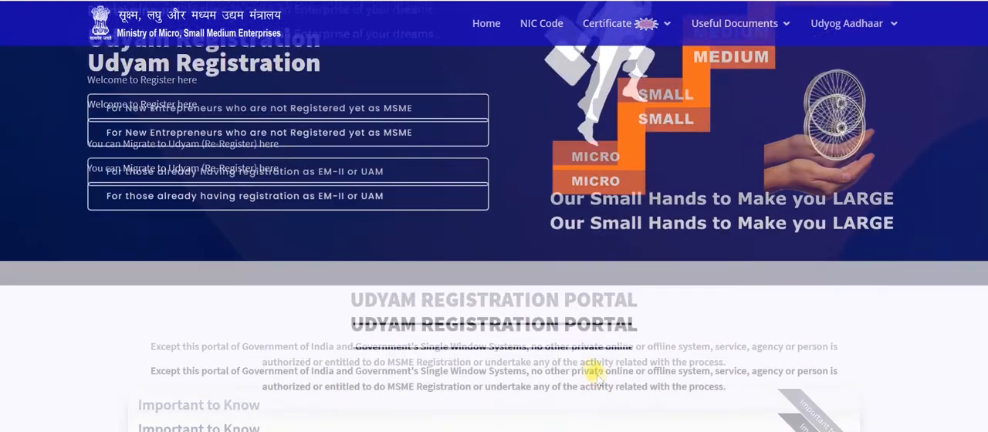
{"action": "scroll", "coordinate": [598, 378], "scroll_direction": "up", "scroll_amount": 2}
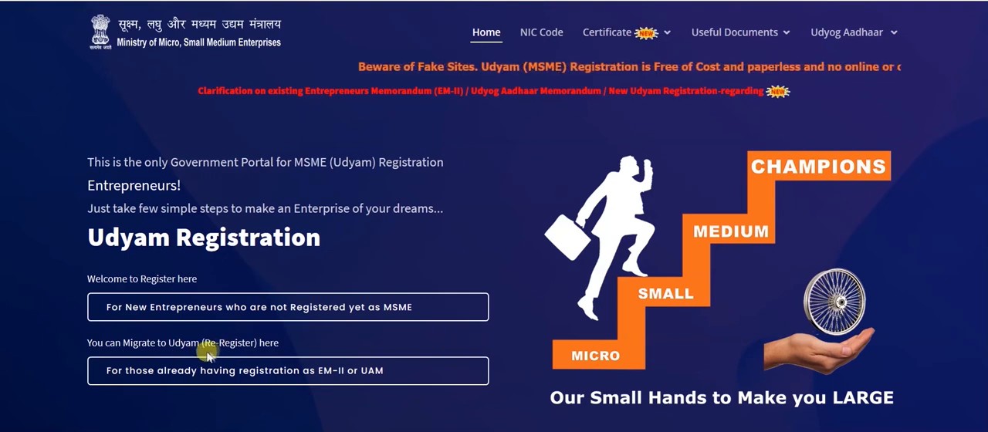
{"action": "left_click", "coordinate": [259, 375]}
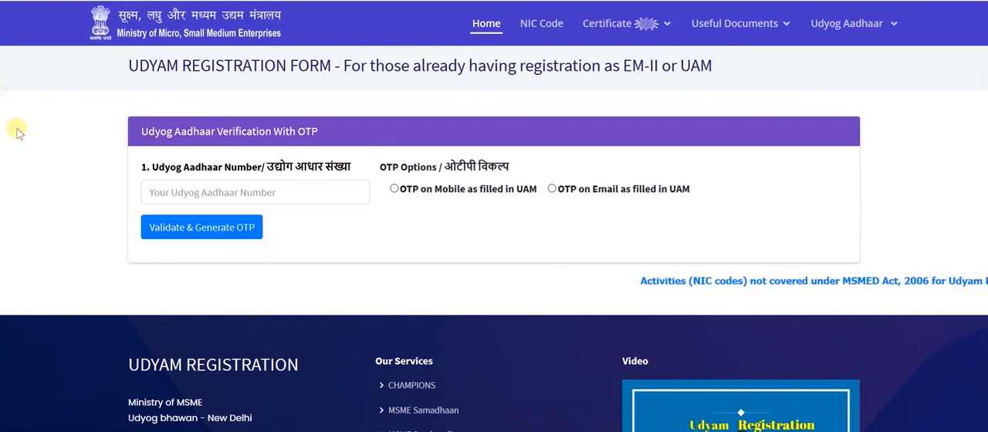
{"action": "left_click", "coordinate": [14, 21]}
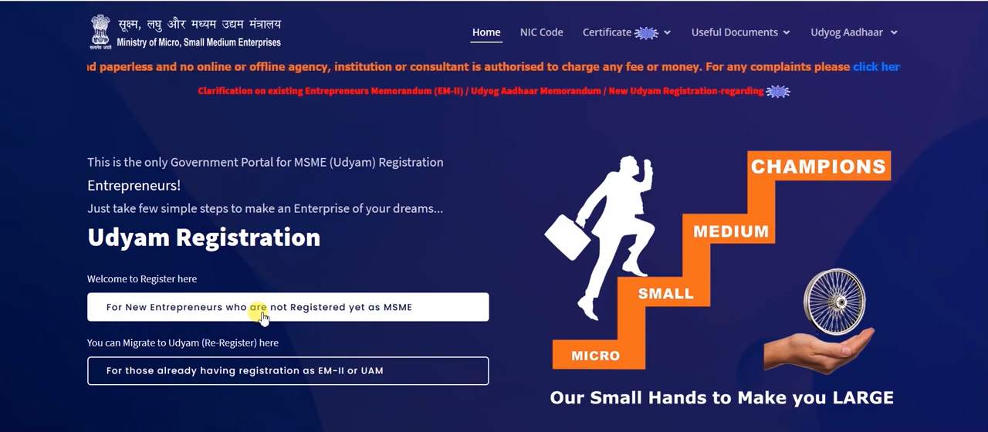
Open the registration form for new entrepreneurs not yet registered as MSME and set the type of organisation to Proprietary
{"action": "left_click", "coordinate": [259, 311]}
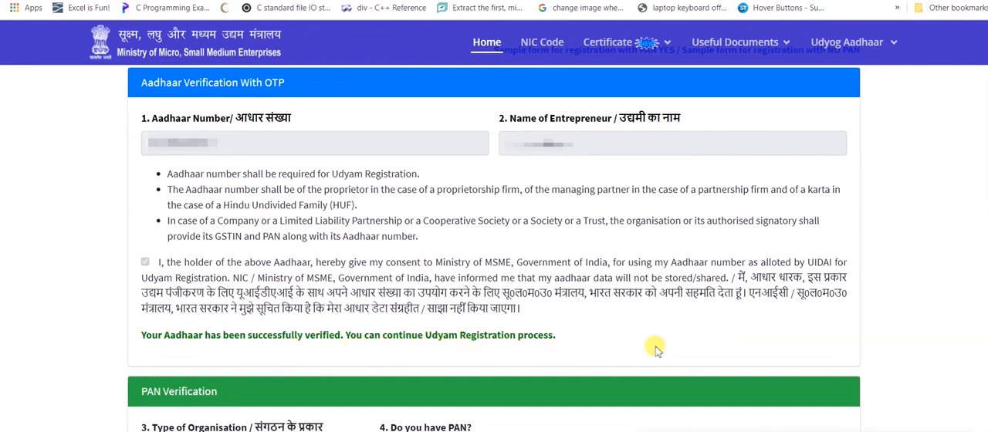
{"action": "scroll", "coordinate": [904, 312], "scroll_direction": "down", "scroll_amount": 2}
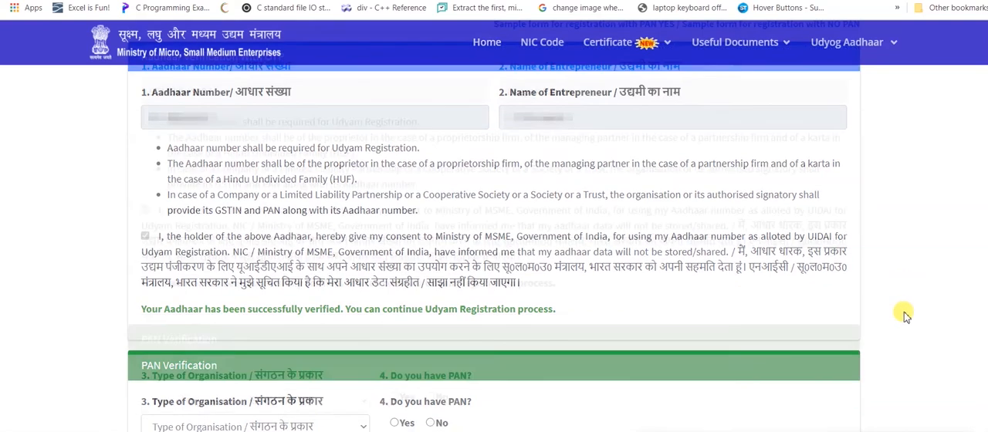
{"action": "scroll", "coordinate": [903, 311], "scroll_direction": "down", "scroll_amount": 1}
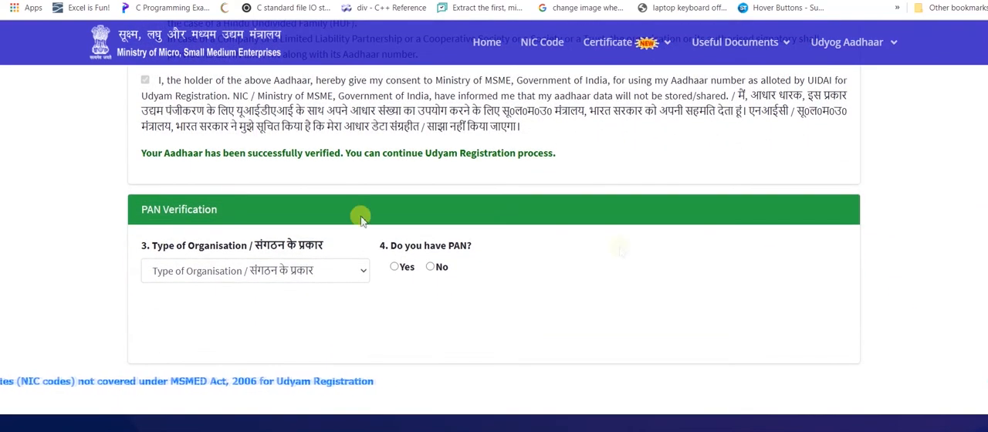
{"action": "left_click", "coordinate": [364, 270]}
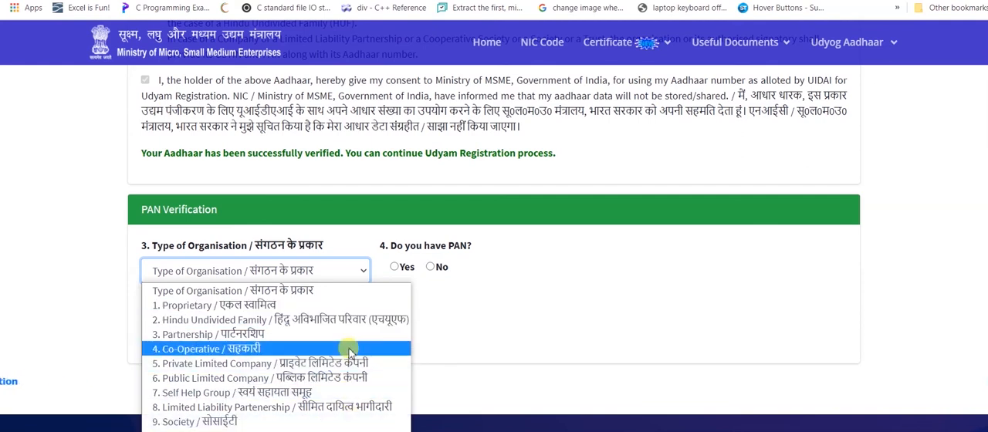
{"action": "left_click", "coordinate": [349, 310]}
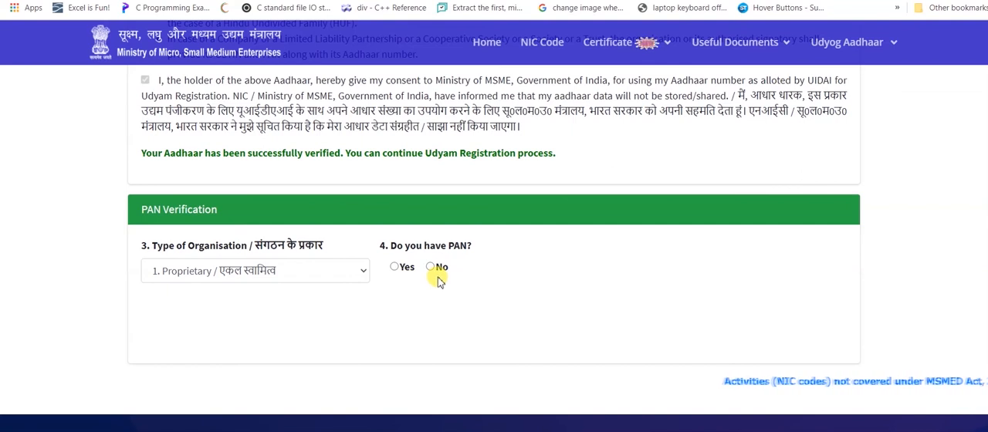
Answer Yes to having a PAN, enter the PAN number and validate it
{"action": "left_click", "coordinate": [395, 267]}
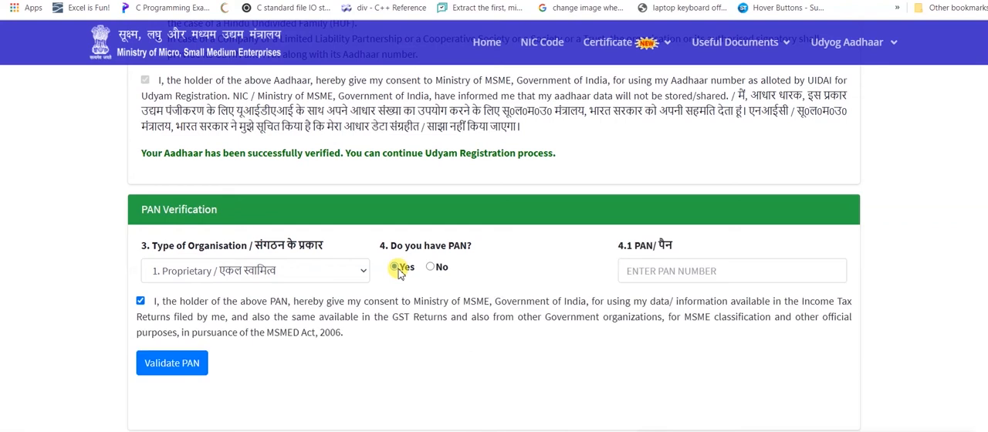
{"action": "left_click", "coordinate": [430, 267]}
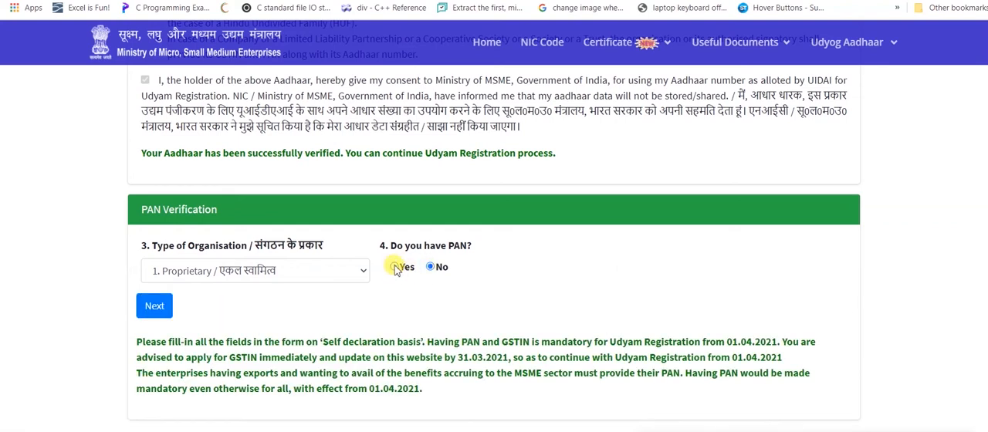
{"action": "left_click", "coordinate": [395, 267]}
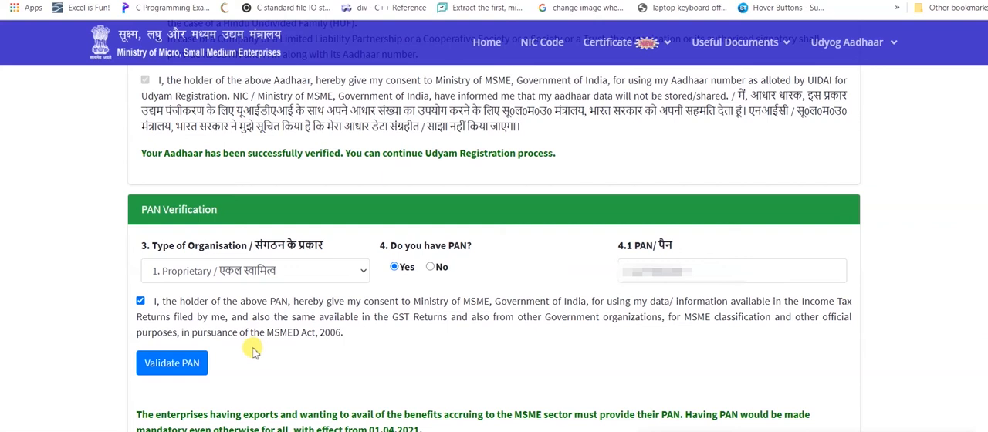
{"action": "left_click", "coordinate": [180, 369]}
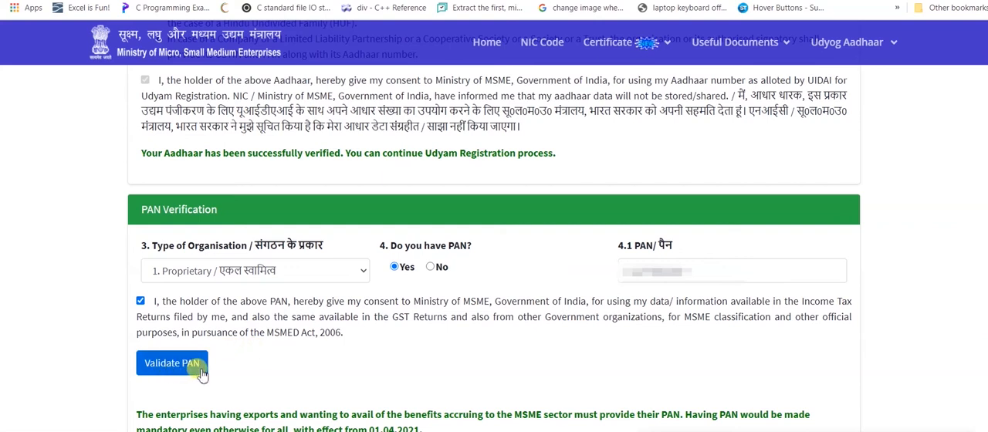
{"action": "left_click", "coordinate": [202, 373]}
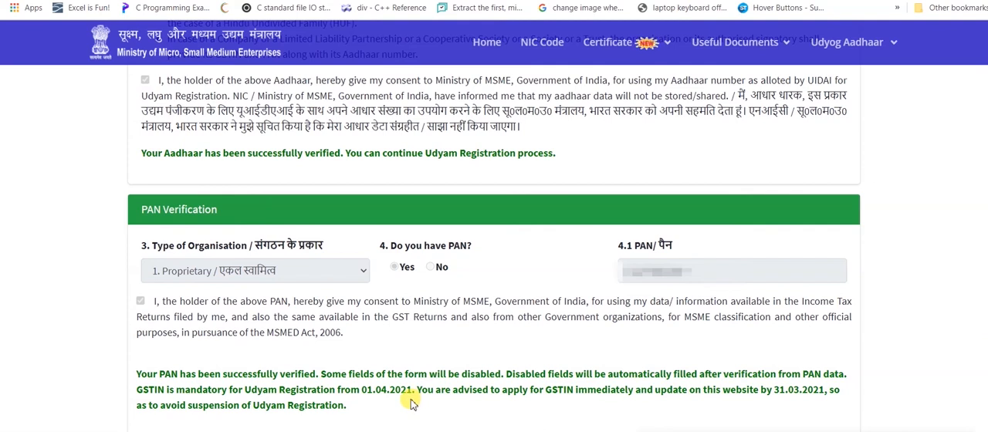
Answer Yes to having filed the 2018-19 ITR, choose ITR - 4 as the ITR type and answer No to having a GSTIN
{"action": "scroll", "coordinate": [411, 404], "scroll_direction": "down", "scroll_amount": 1}
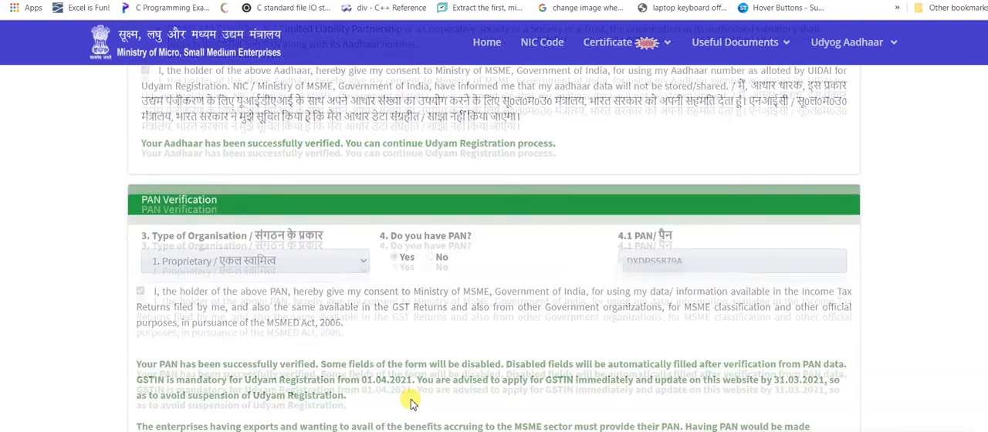
{"action": "scroll", "coordinate": [411, 402], "scroll_direction": "down", "scroll_amount": 2}
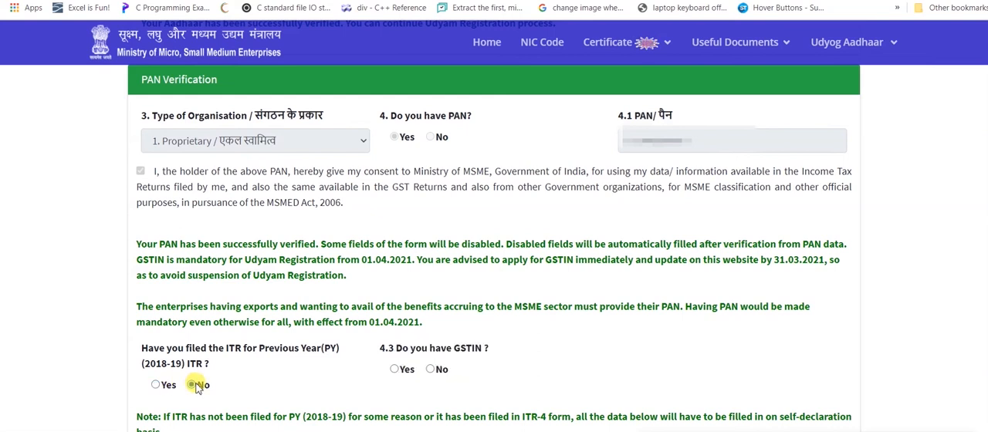
{"action": "left_click", "coordinate": [156, 384]}
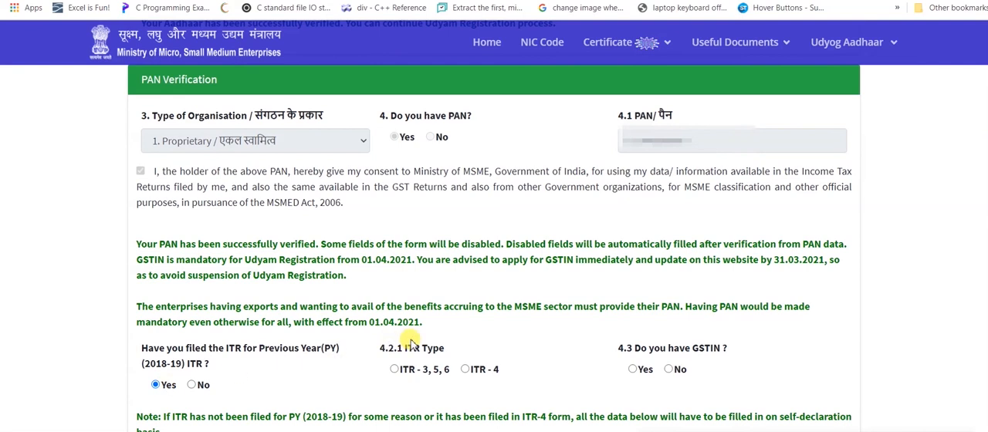
{"action": "left_click", "coordinate": [465, 370]}
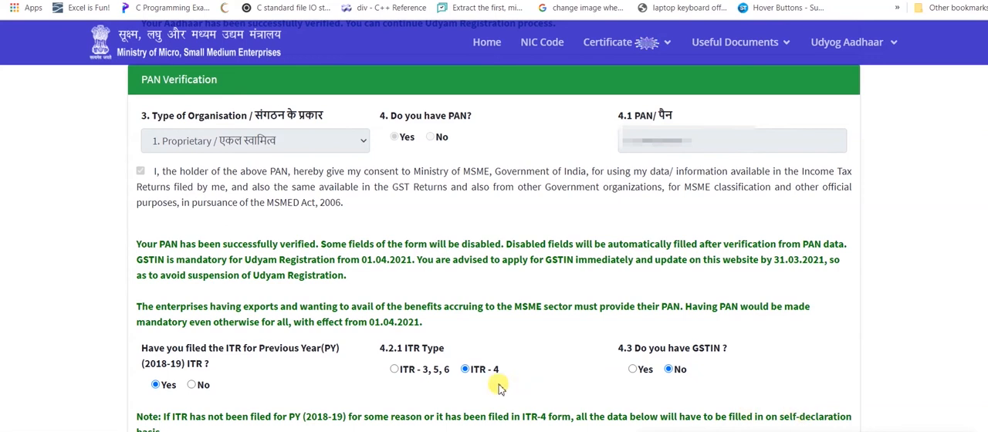
{"action": "scroll", "coordinate": [498, 388], "scroll_direction": "down", "scroll_amount": 1}
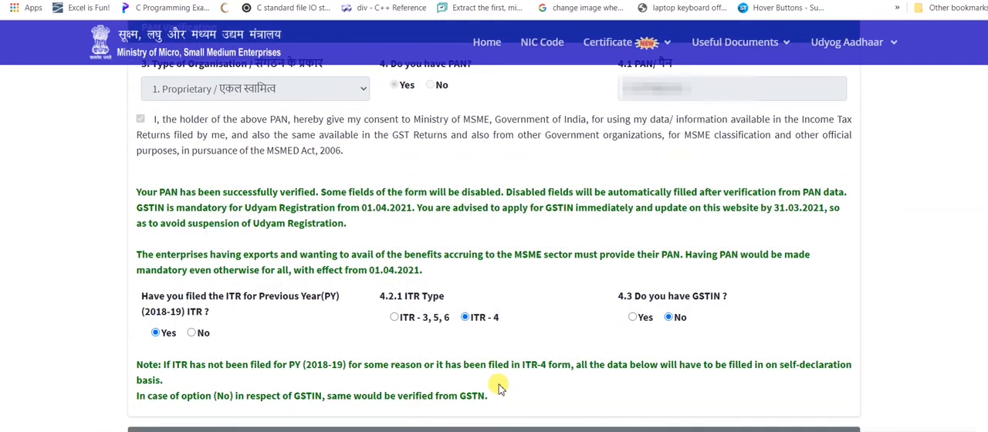
Set the social category to General, the gender to Male and Specially Abled (DIVYANG) to No
{"action": "scroll", "coordinate": [518, 417], "scroll_direction": "down", "scroll_amount": 3}
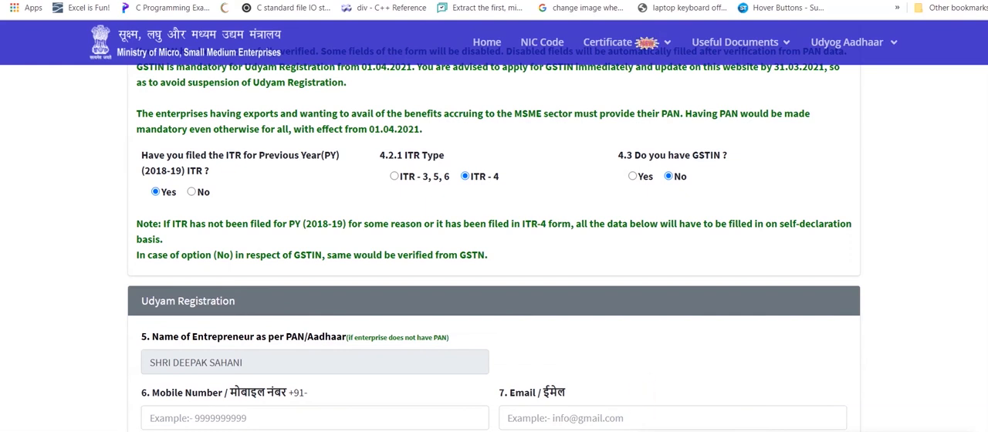
{"action": "scroll", "coordinate": [286, 272], "scroll_direction": "down", "scroll_amount": 8}
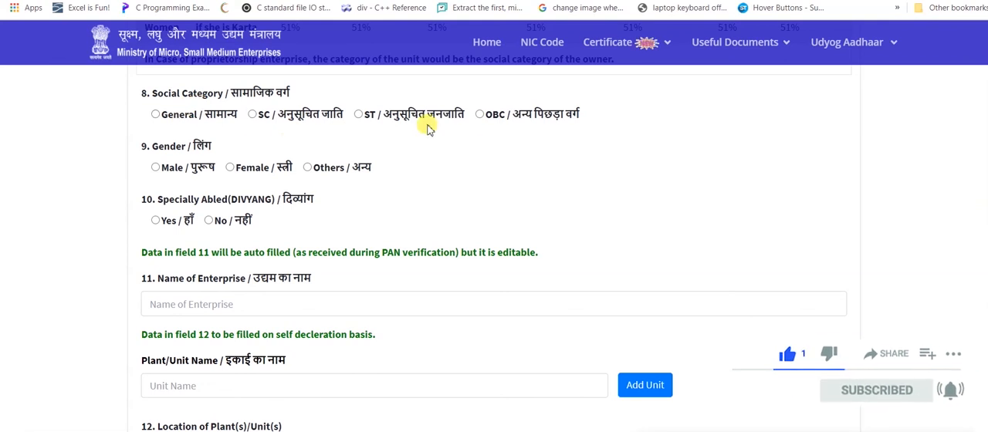
{"action": "left_click", "coordinate": [156, 115]}
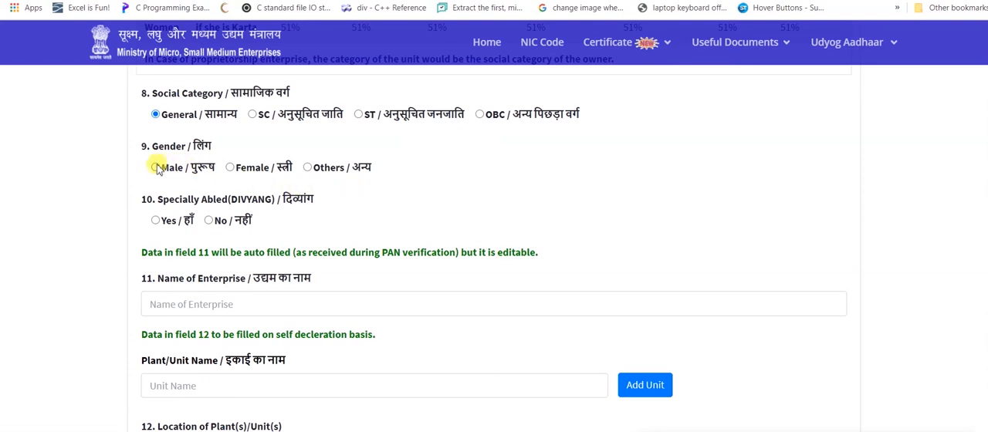
{"action": "left_click", "coordinate": [156, 167]}
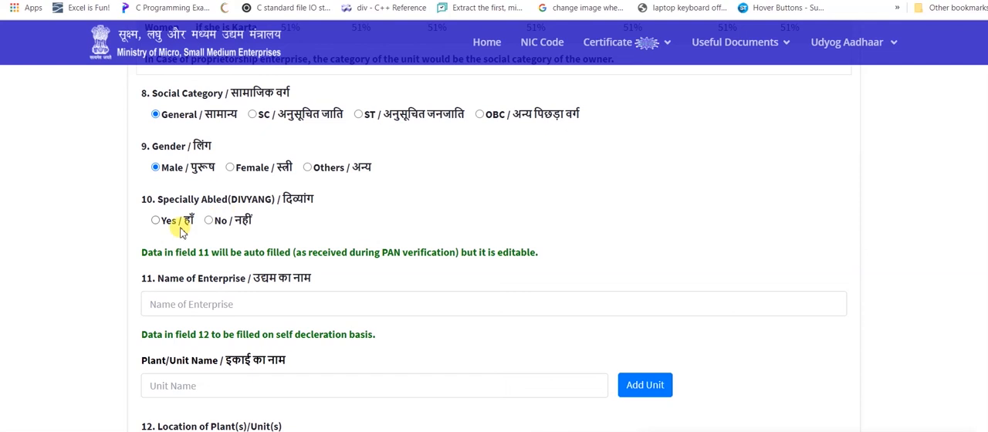
{"action": "left_click", "coordinate": [209, 221]}
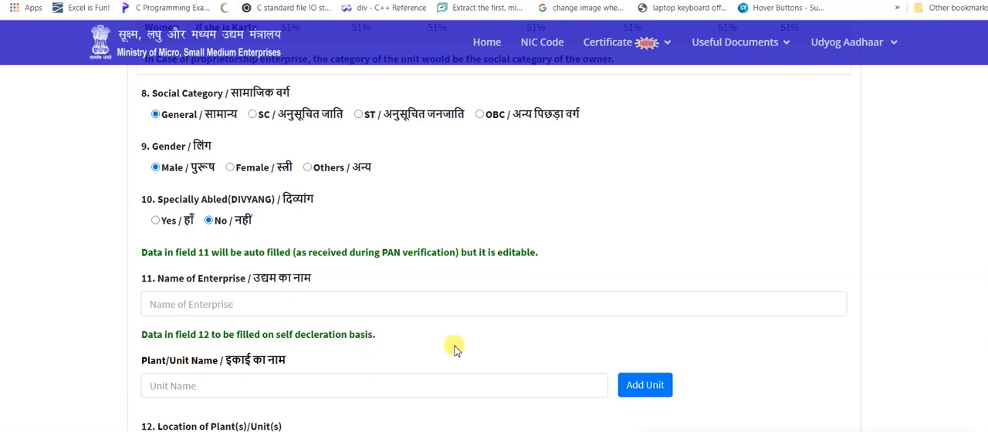
Try the Previous UAM option for the previous EM-II/UAM registration number, and set it back to N/A
{"action": "scroll", "coordinate": [456, 350], "scroll_direction": "down", "scroll_amount": 2}
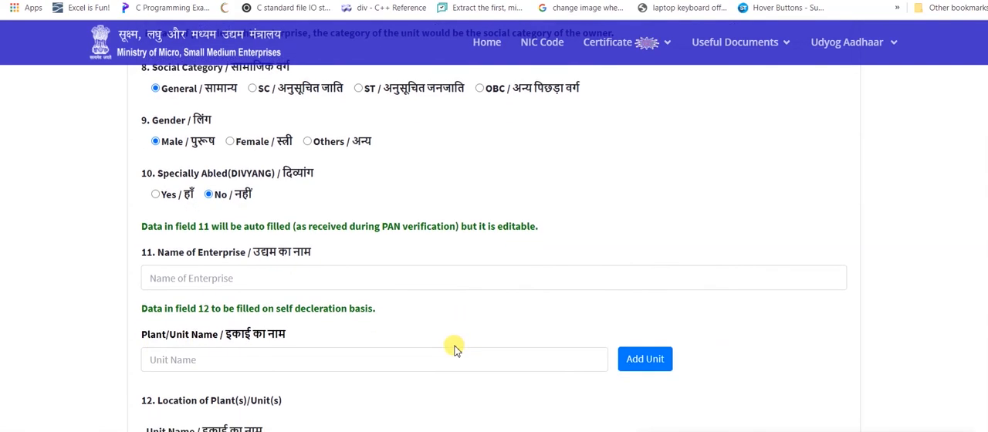
{"action": "scroll", "coordinate": [454, 350], "scroll_direction": "down", "scroll_amount": 2}
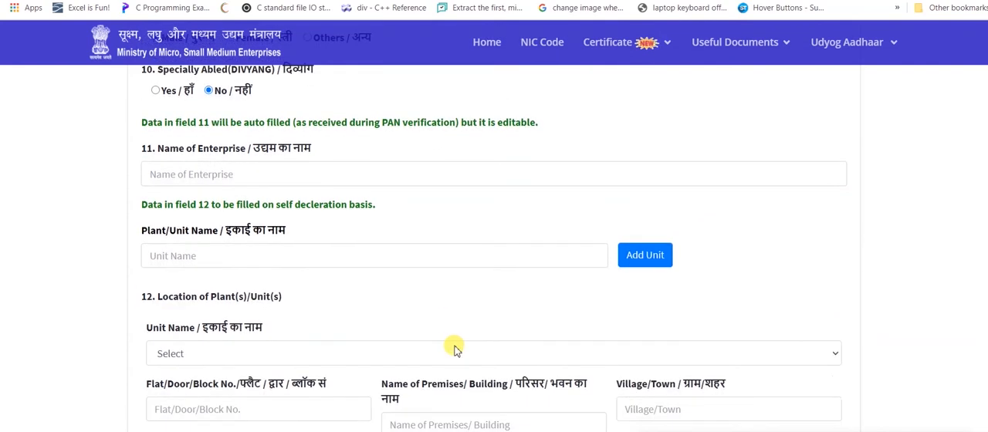
{"action": "scroll", "coordinate": [454, 344], "scroll_direction": "down", "scroll_amount": 1}
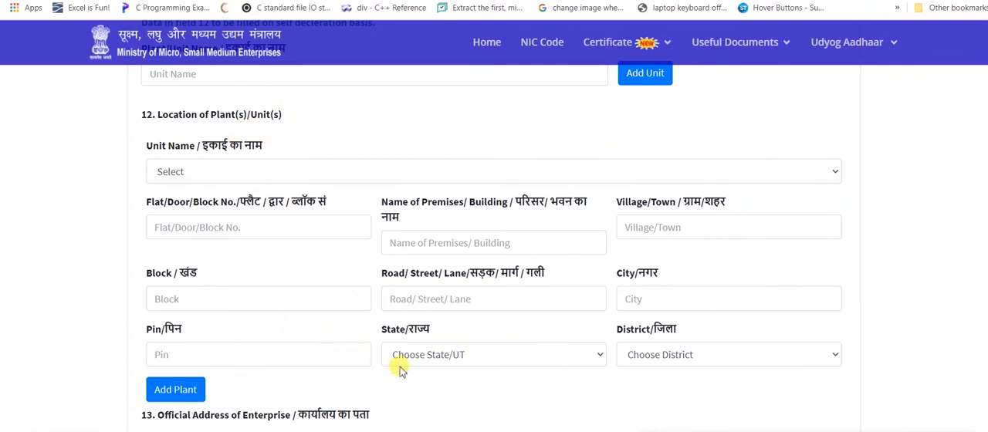
{"action": "scroll", "coordinate": [342, 142], "scroll_direction": "down", "scroll_amount": 3}
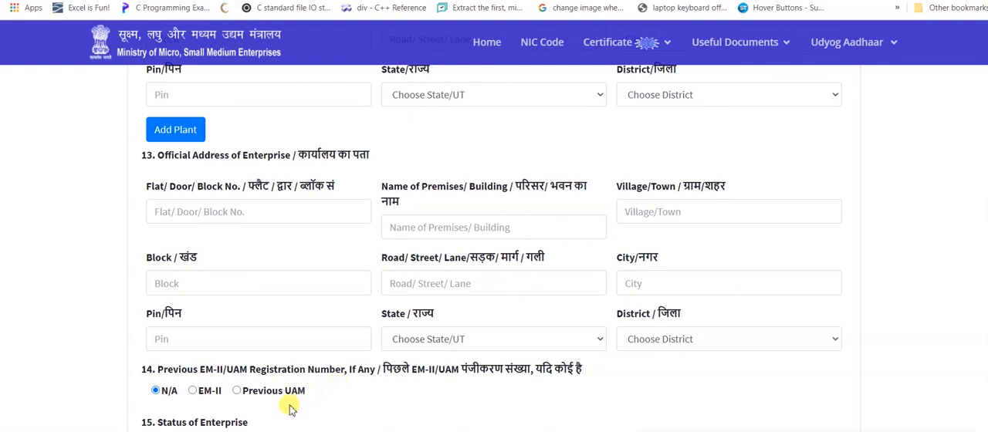
{"action": "left_click", "coordinate": [237, 390]}
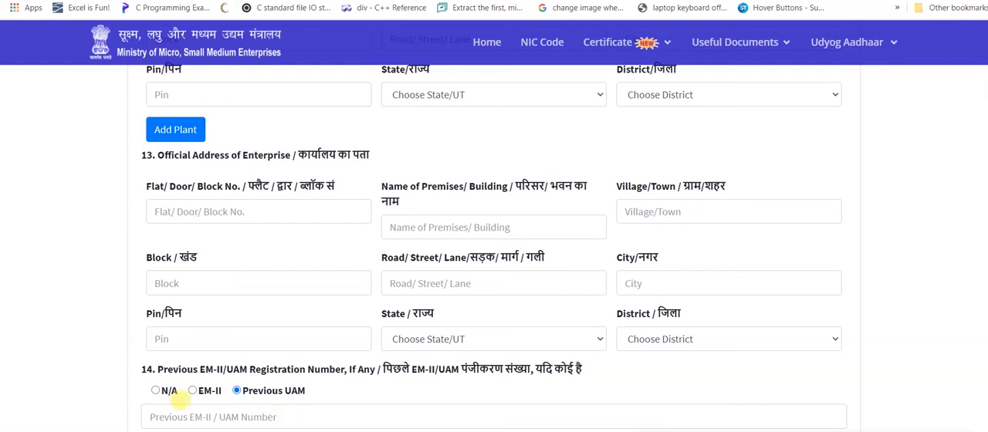
{"action": "left_click", "coordinate": [156, 390]}
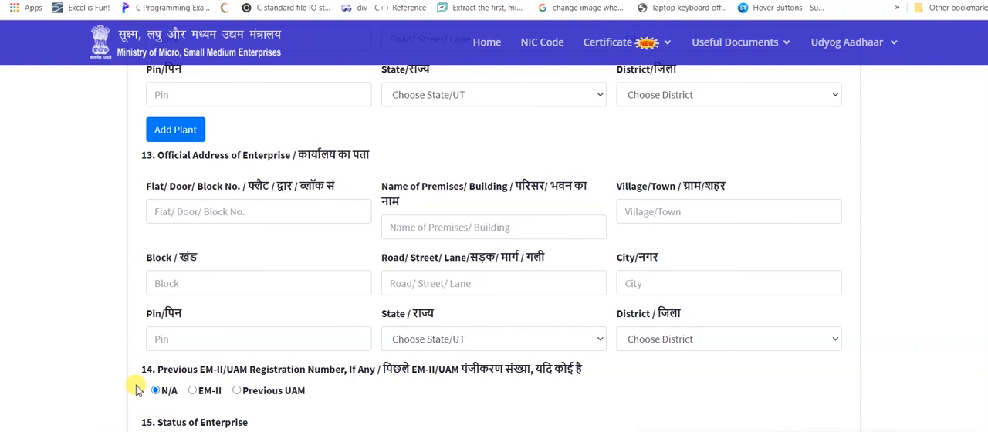
Try answering No to whether production/business has commenced, and set the answer back to Yes
{"action": "scroll", "coordinate": [136, 391], "scroll_direction": "down", "scroll_amount": 2}
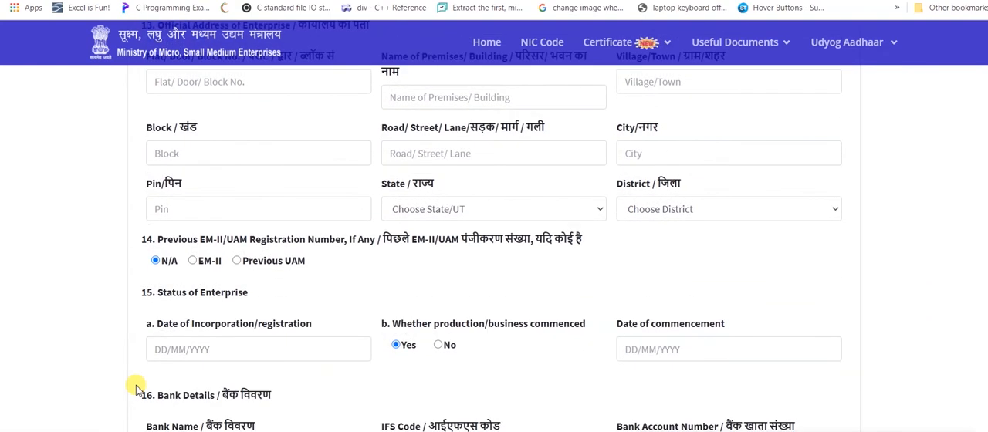
{"action": "scroll", "coordinate": [135, 390], "scroll_direction": "down", "scroll_amount": 2}
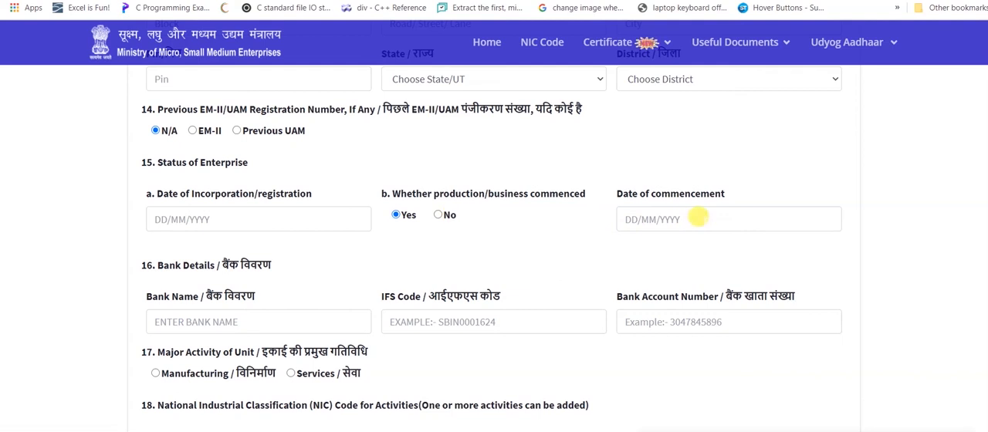
{"action": "left_click", "coordinate": [436, 216]}
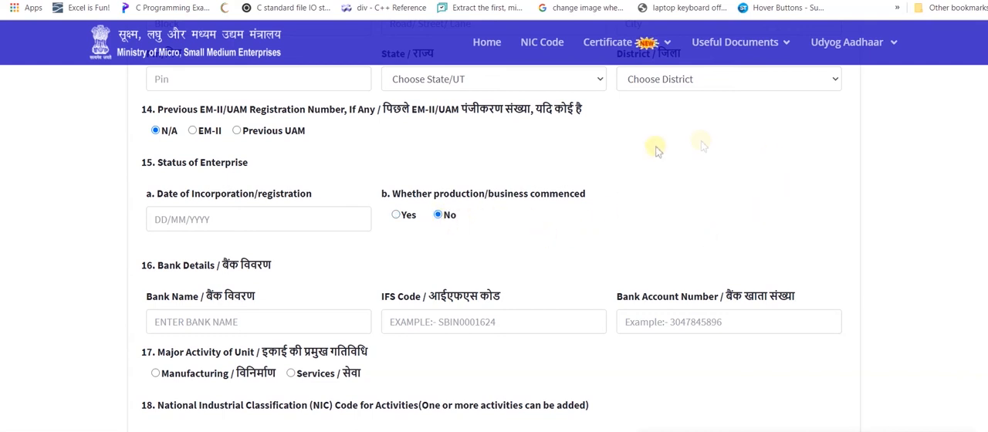
{"action": "left_click", "coordinate": [397, 217]}
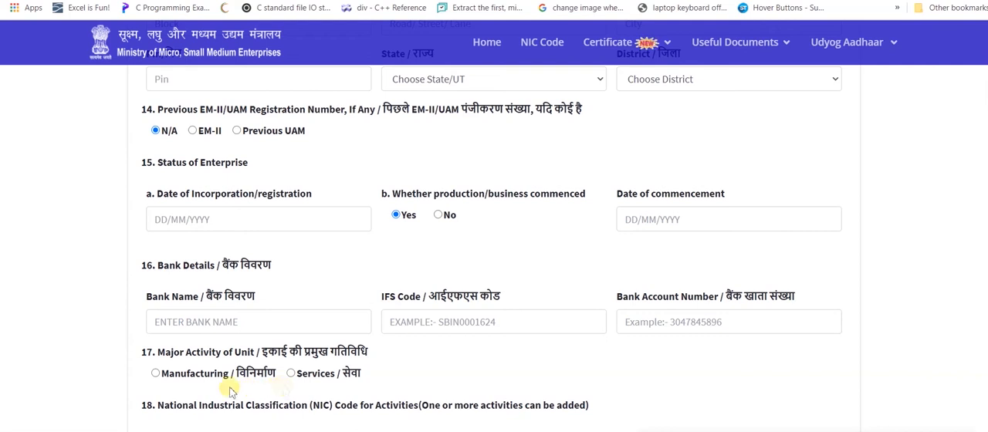
Set the unit's major activity to Services, then search NIC codes for "tax" and add 69202-Tax consultancy as an activity
{"action": "left_click", "coordinate": [291, 373]}
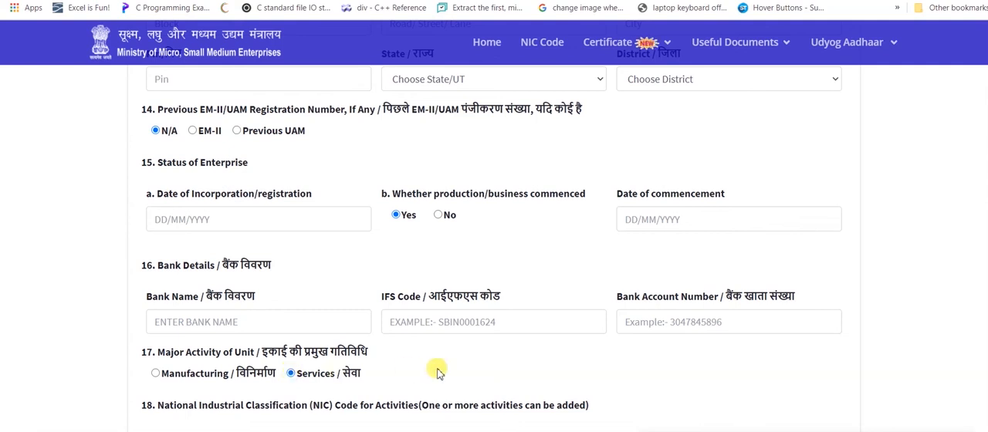
{"action": "scroll", "coordinate": [437, 373], "scroll_direction": "down", "scroll_amount": 1}
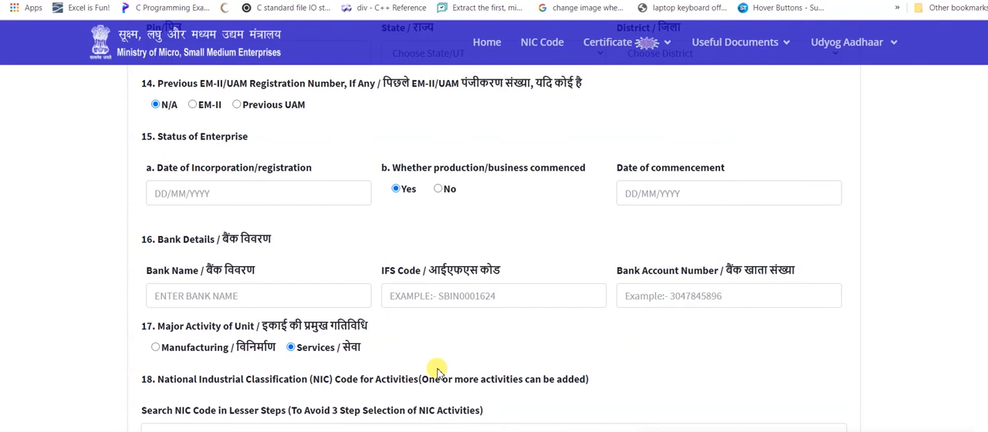
{"action": "scroll", "coordinate": [437, 373], "scroll_direction": "down", "scroll_amount": 3}
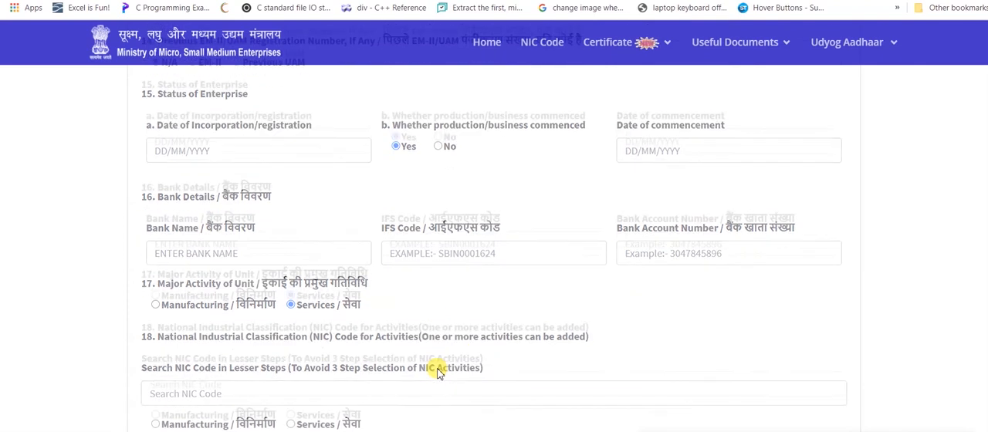
{"action": "scroll", "coordinate": [437, 372], "scroll_direction": "down", "scroll_amount": 2}
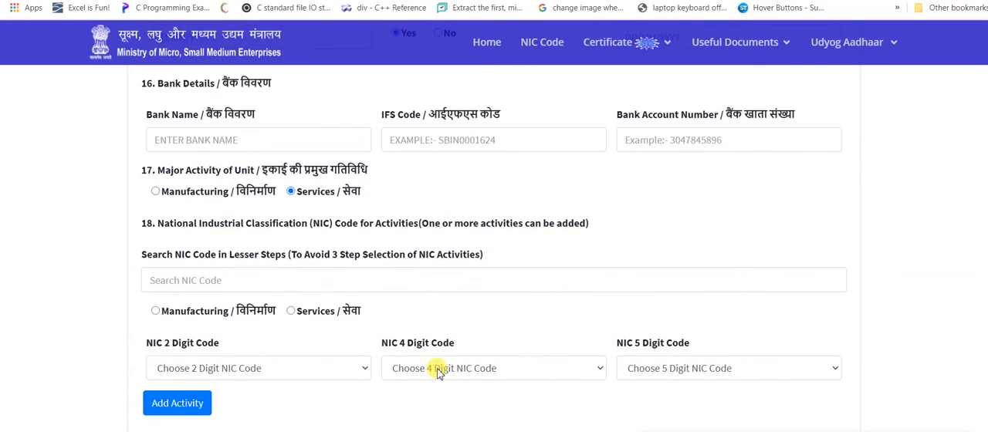
{"action": "scroll", "coordinate": [437, 373], "scroll_direction": "down", "scroll_amount": 3}
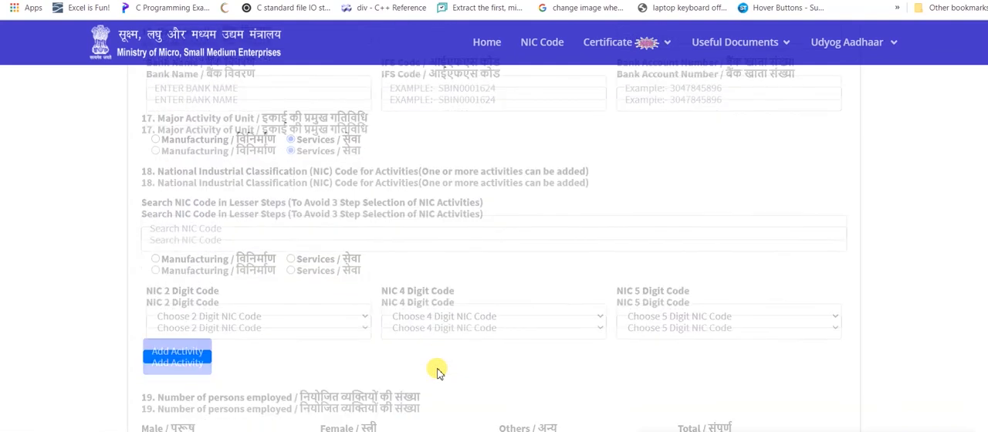
{"action": "scroll", "coordinate": [436, 373], "scroll_direction": "down", "scroll_amount": 1}
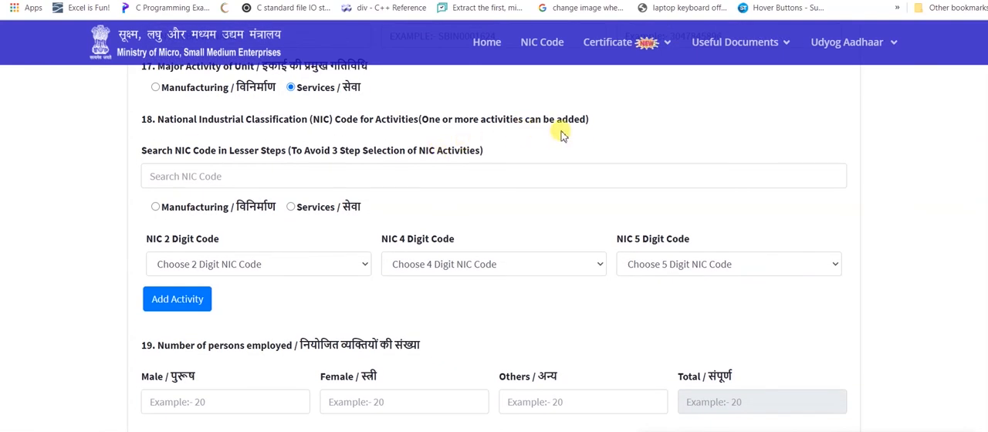
{"action": "left_click", "coordinate": [417, 178]}
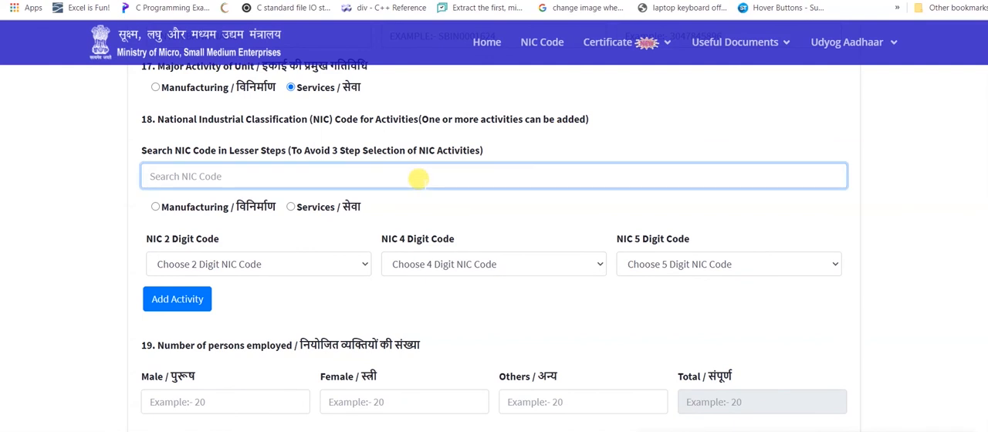
{"action": "type", "text": "tax"}
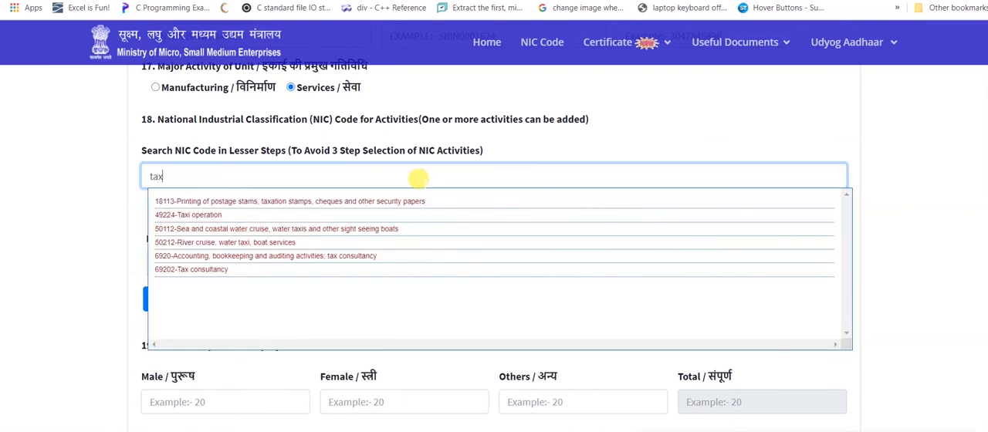
{"action": "left_click", "coordinate": [213, 272]}
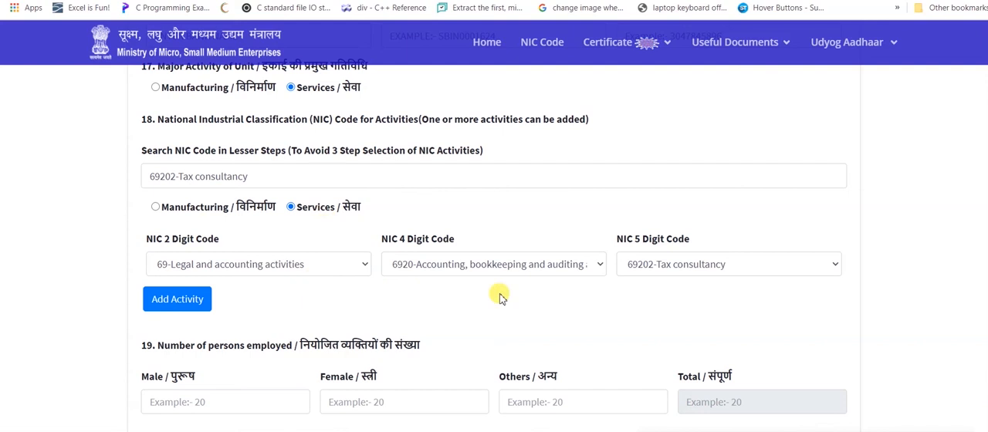
{"action": "left_click", "coordinate": [204, 302]}
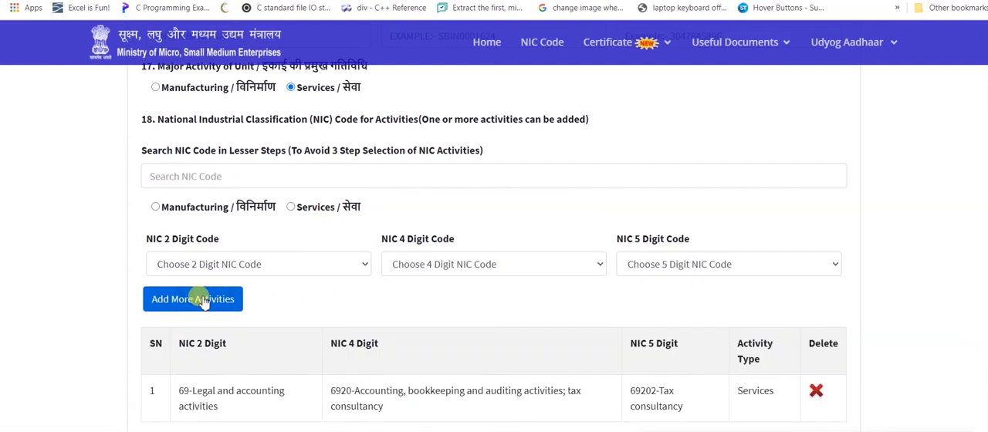
Search NIC codes for "accoun" and add 69201-Accounting, bookkeeping and auditing activities as a second activity
{"action": "left_click", "coordinate": [312, 171]}
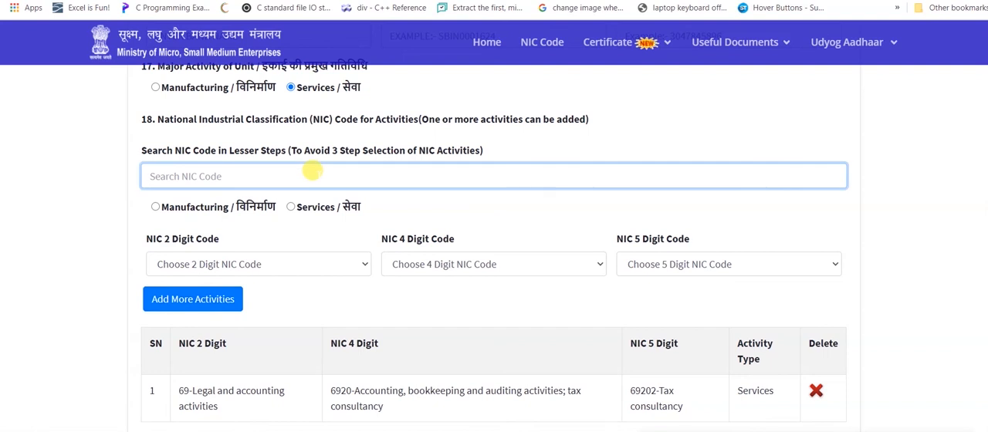
{"action": "type", "text": "accoun"}
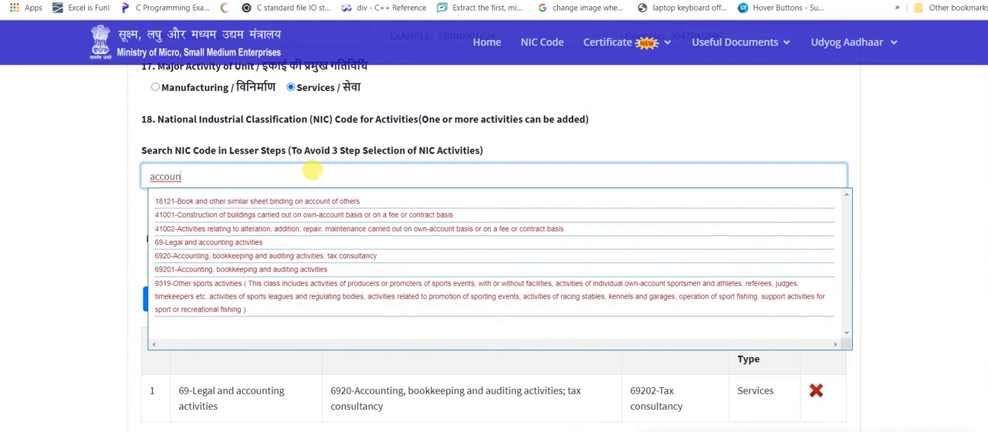
{"action": "left_click", "coordinate": [291, 271]}
{"action": "left_click", "coordinate": [210, 299]}
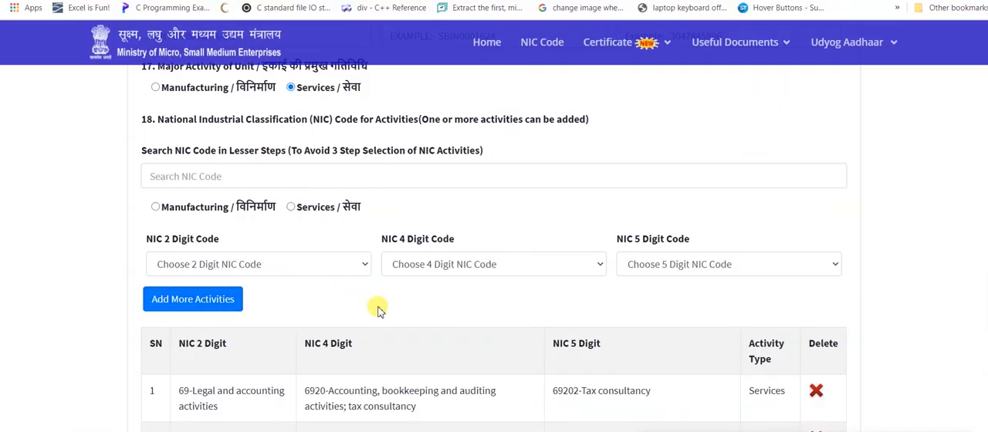
Answer Yes to registering on the Government e-Market (GeM) Portal and Yes to registering on the TReDS Portals
{"action": "scroll", "coordinate": [378, 310], "scroll_direction": "down", "scroll_amount": 1}
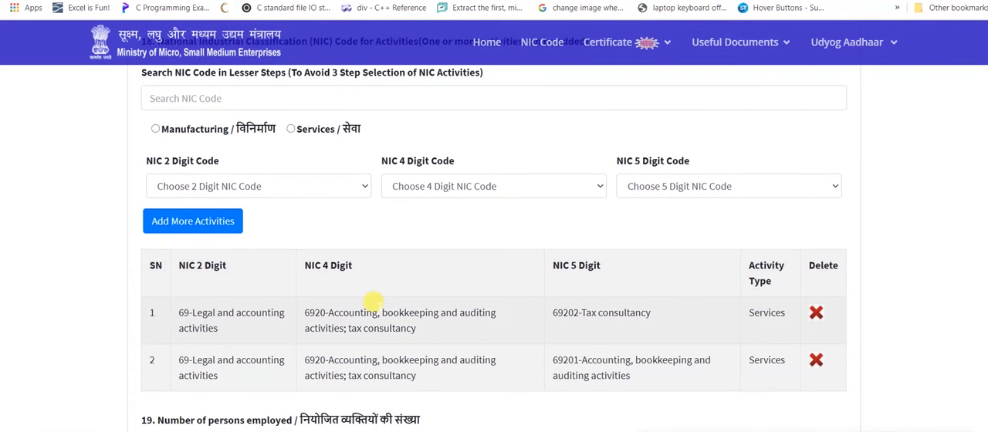
{"action": "scroll", "coordinate": [374, 302], "scroll_direction": "down", "scroll_amount": 2}
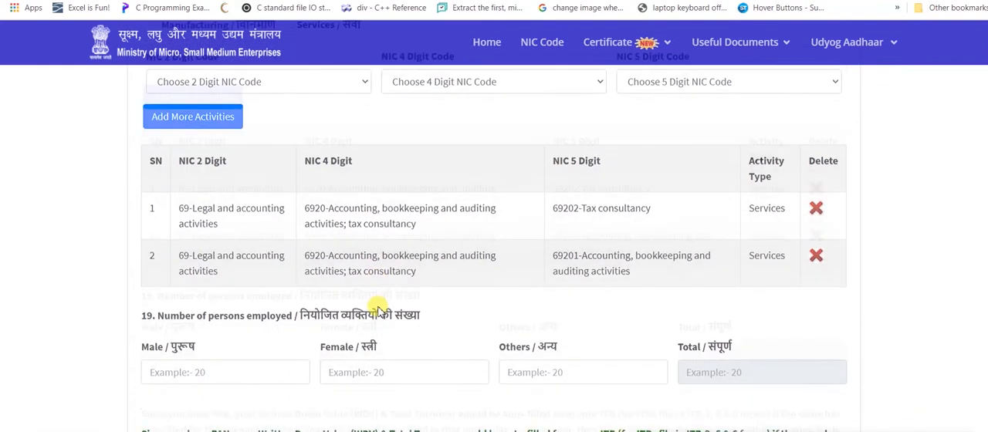
{"action": "scroll", "coordinate": [378, 311], "scroll_direction": "down", "scroll_amount": 2}
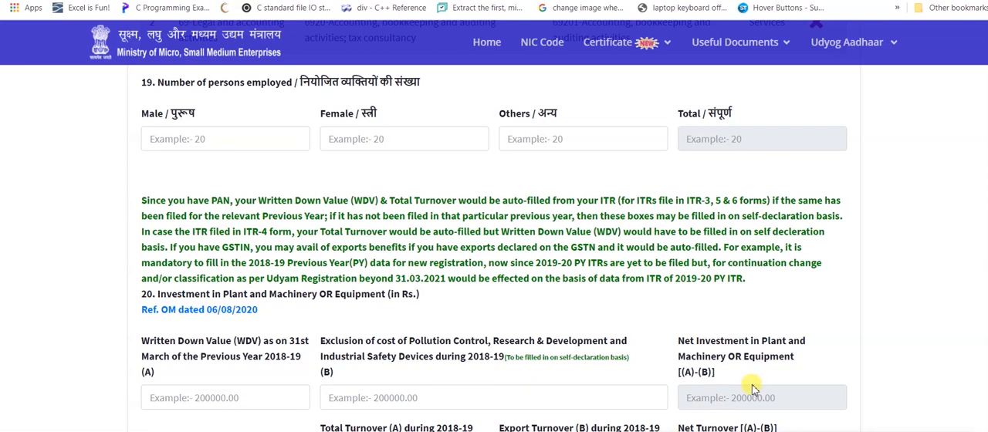
{"action": "scroll", "coordinate": [762, 384], "scroll_direction": "down", "scroll_amount": 1}
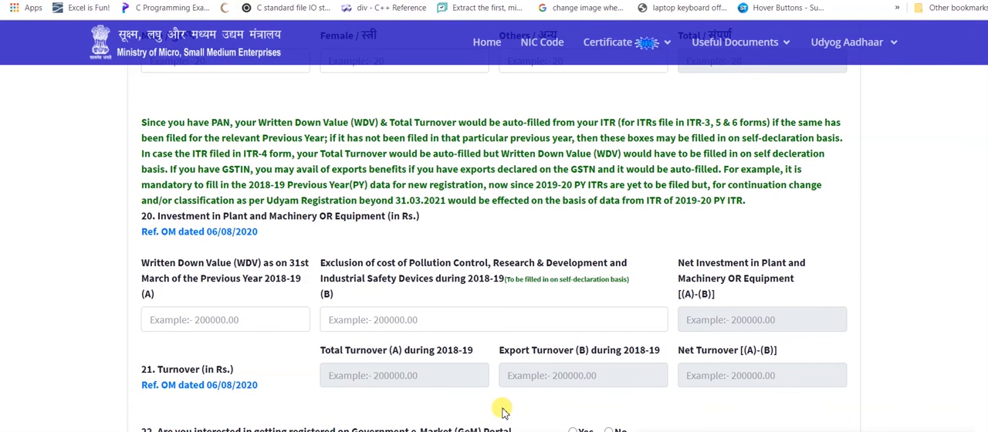
{"action": "scroll", "coordinate": [502, 411], "scroll_direction": "down", "scroll_amount": 2}
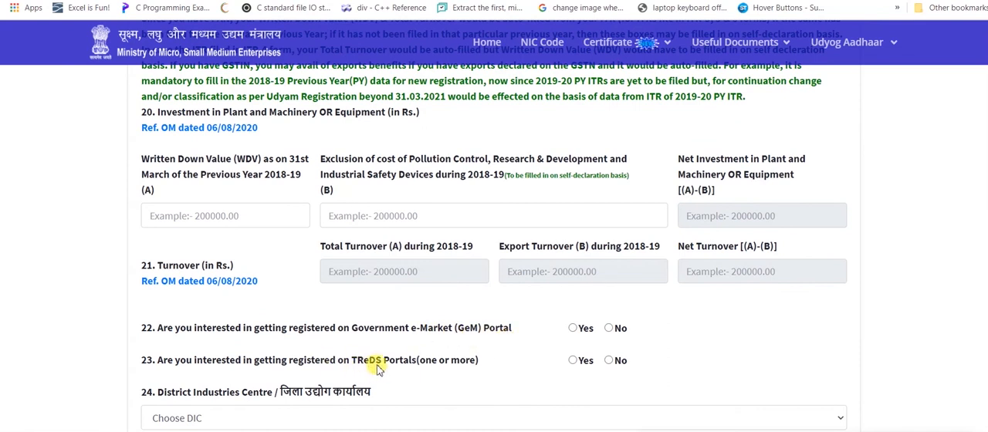
{"action": "left_click", "coordinate": [575, 328]}
{"action": "left_click", "coordinate": [573, 361]}
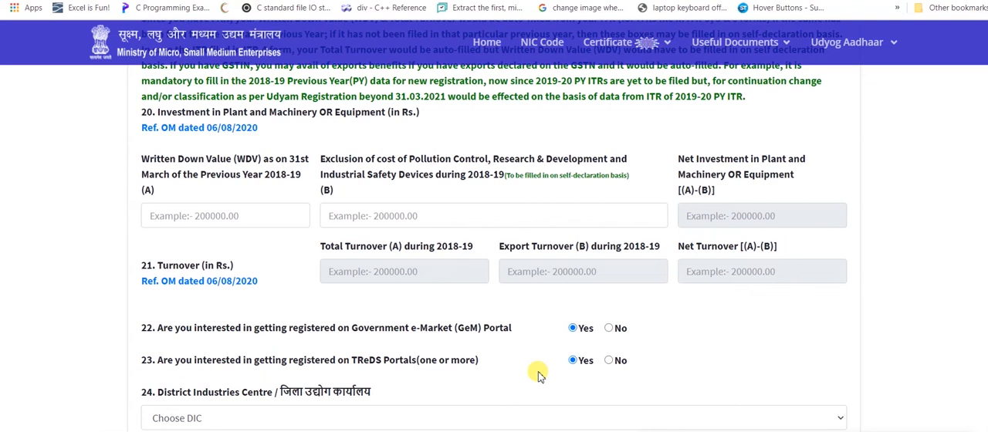
Check the District Industries Centre choices and review the employment, investment, turnover and declaration sections of the form
{"action": "scroll", "coordinate": [538, 374], "scroll_direction": "down", "scroll_amount": 3}
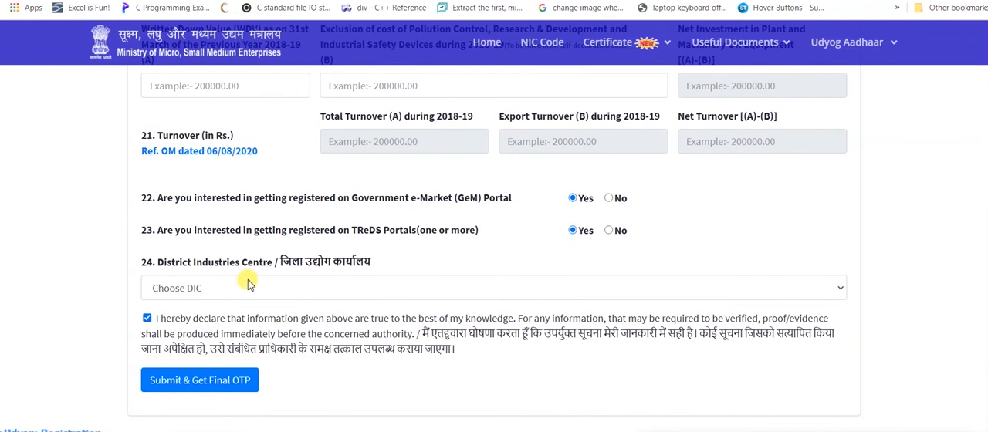
{"action": "left_click", "coordinate": [302, 289]}
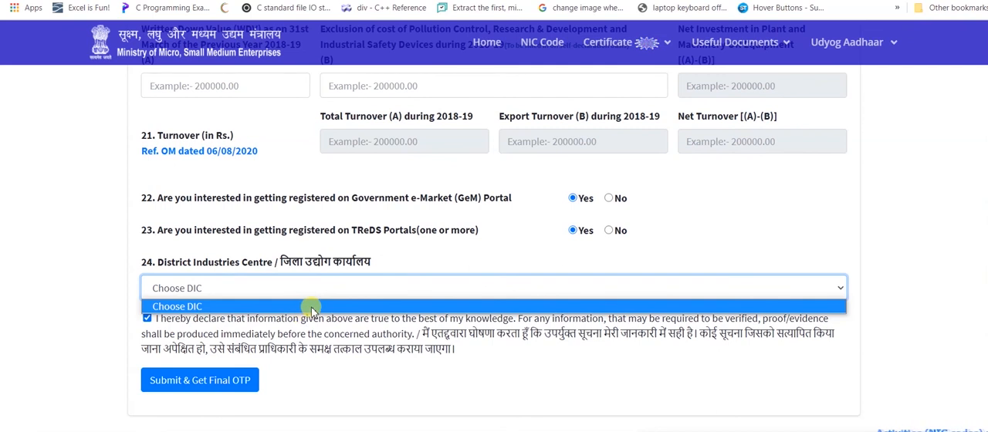
{"action": "left_click", "coordinate": [345, 366]}
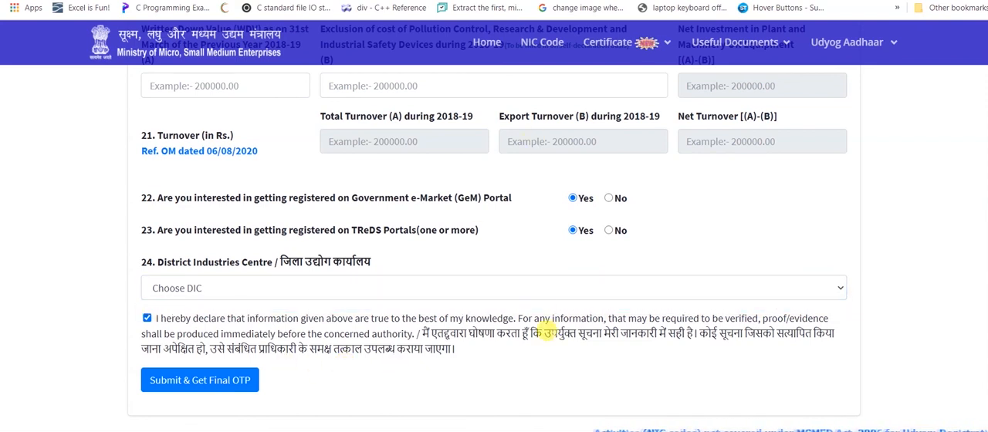
{"action": "scroll", "coordinate": [548, 332], "scroll_direction": "up", "scroll_amount": 4}
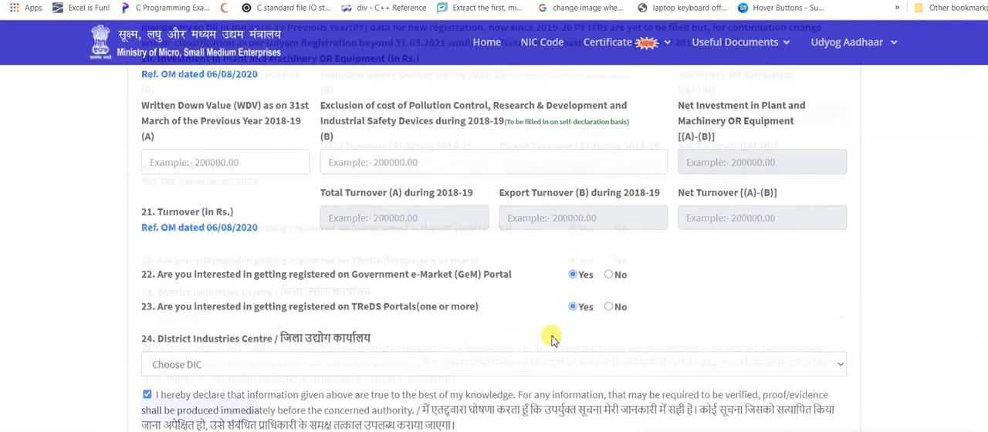
{"action": "scroll", "coordinate": [551, 339], "scroll_direction": "up", "scroll_amount": 6}
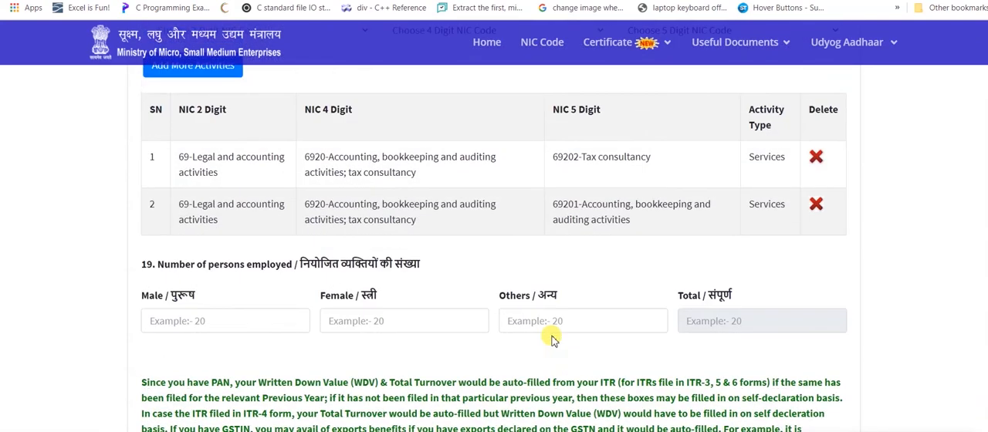
{"action": "scroll", "coordinate": [551, 339], "scroll_direction": "down", "scroll_amount": 7}
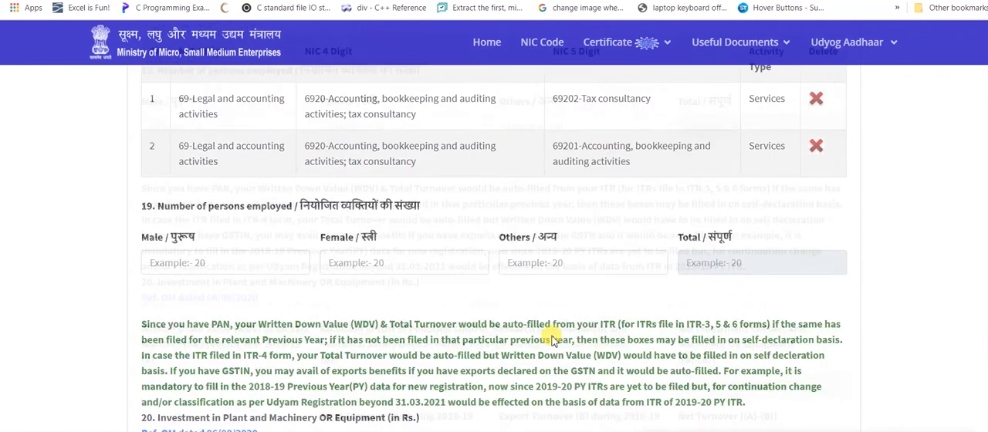
{"action": "scroll", "coordinate": [551, 339], "scroll_direction": "down", "scroll_amount": 3}
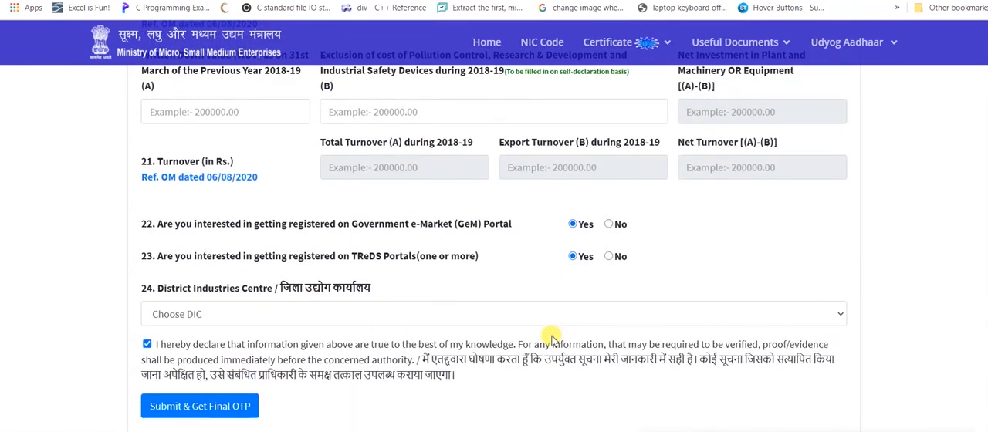
{"action": "scroll", "coordinate": [551, 340], "scroll_direction": "down", "scroll_amount": 1}
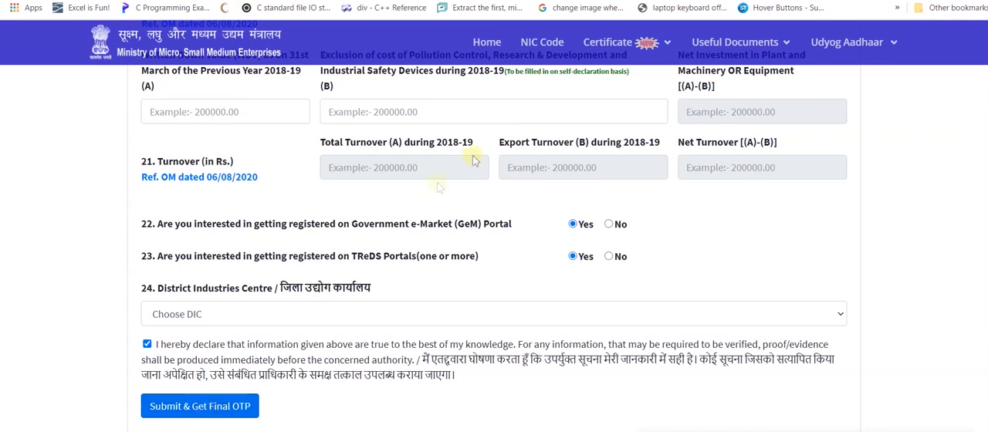
Open the Print Udyam Certificate page
{"action": "mouse_move", "coordinate": [639, 46]}
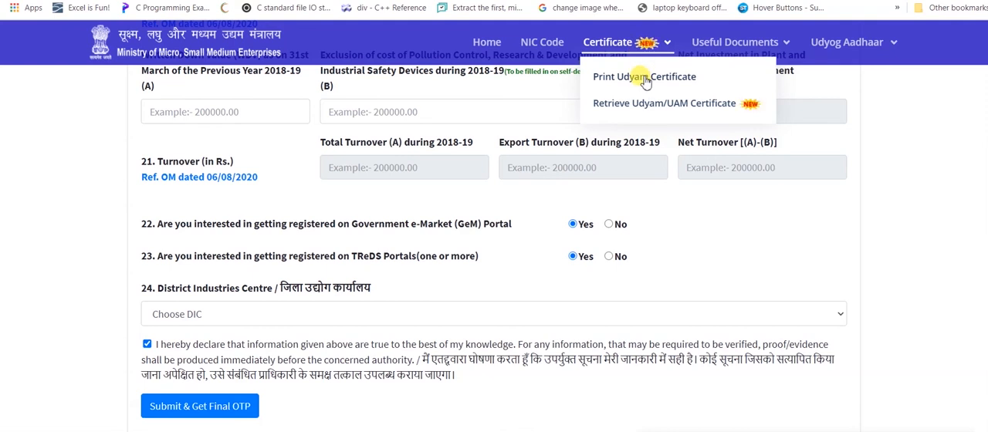
{"action": "left_click", "coordinate": [644, 78]}
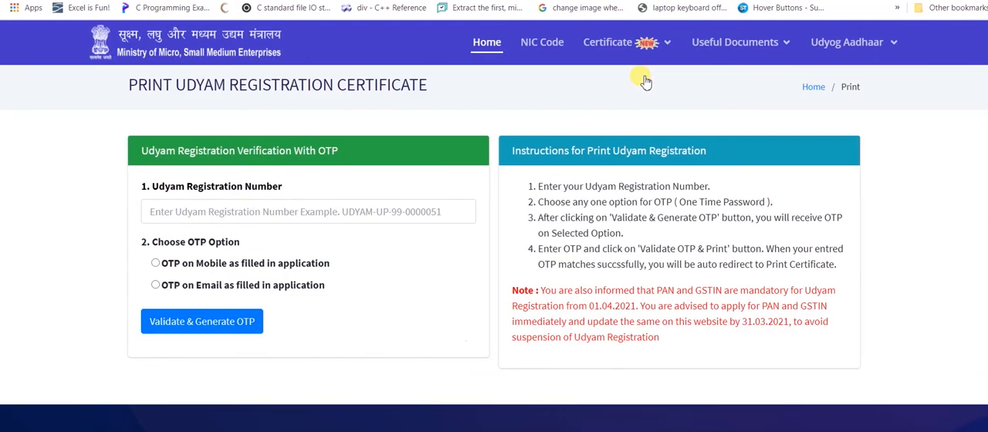